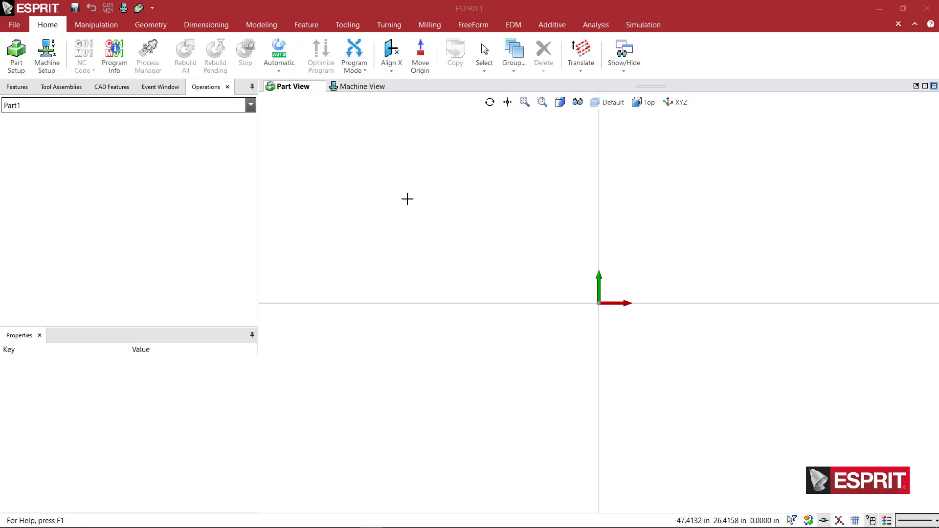
Import the Rego-Fix holder file 434071001.stp from SteepTaper CAT and orbit to inspect it.
click(15, 27)
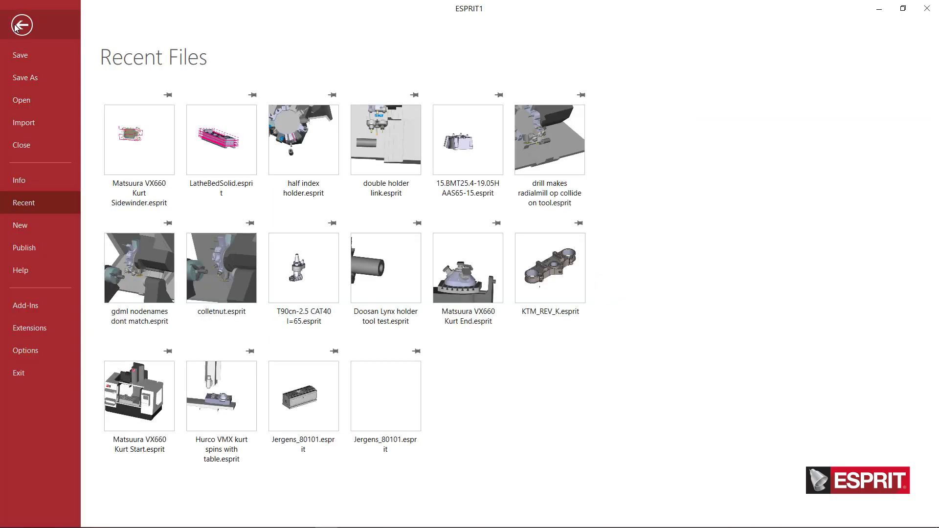
click(26, 119)
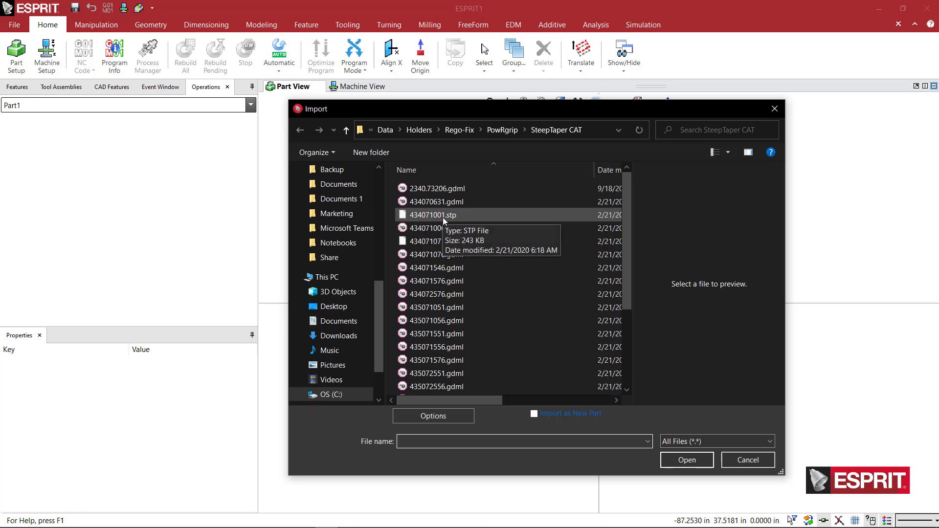
click(443, 217)
double_click(449, 215)
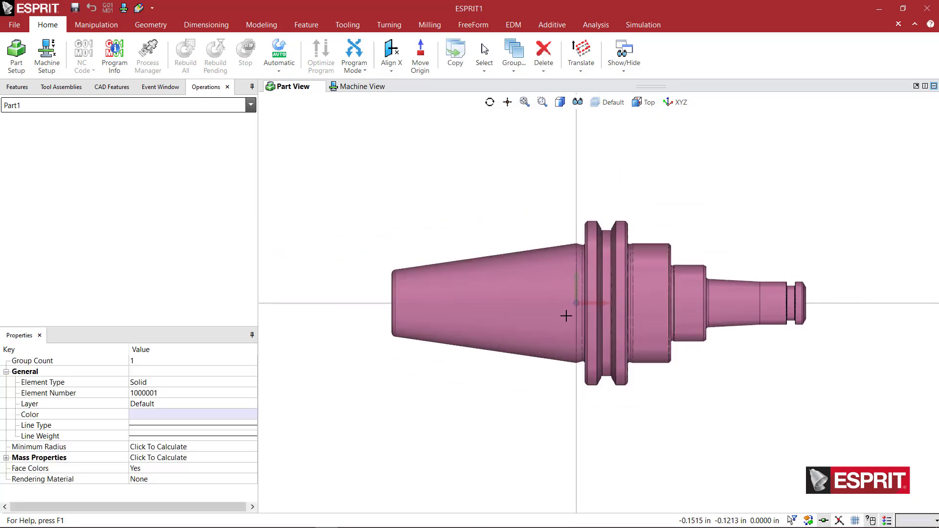
mouse_move(568, 316)
middle_down()
mouse_move(570, 294)
mouse_move(570, 323)
middle_up()
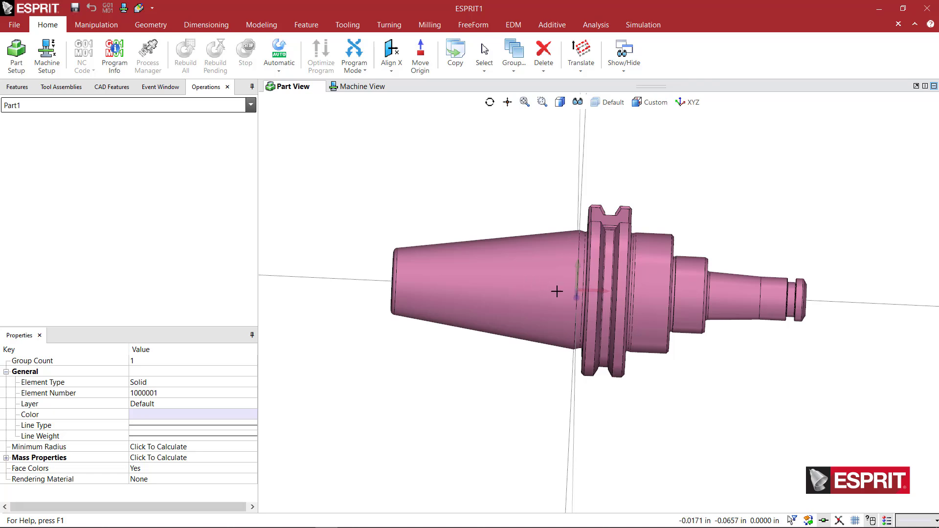
mouse_move(545, 316)
middle_down()
mouse_move(544, 306)
mouse_move(555, 310)
middle_up()
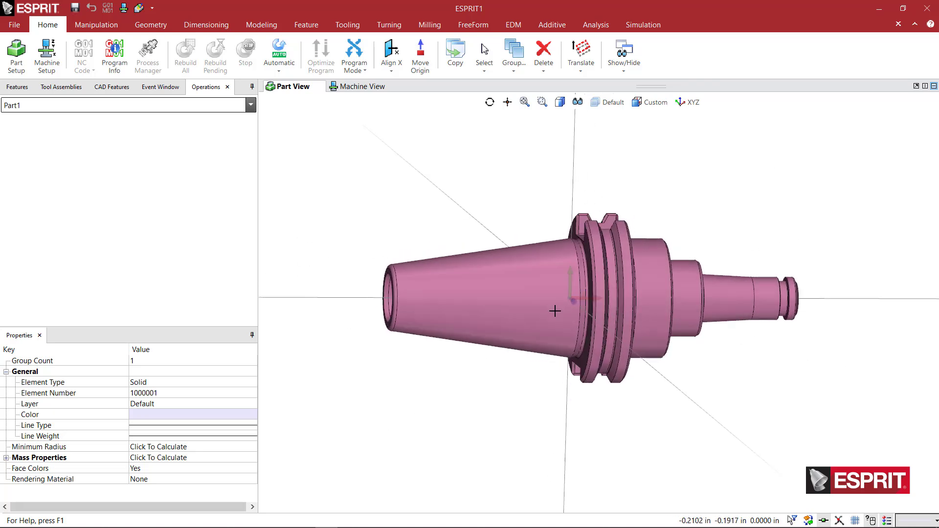
Rotate the holder solid 90° about the Y axis as a move, not a copy.
right_click(508, 215)
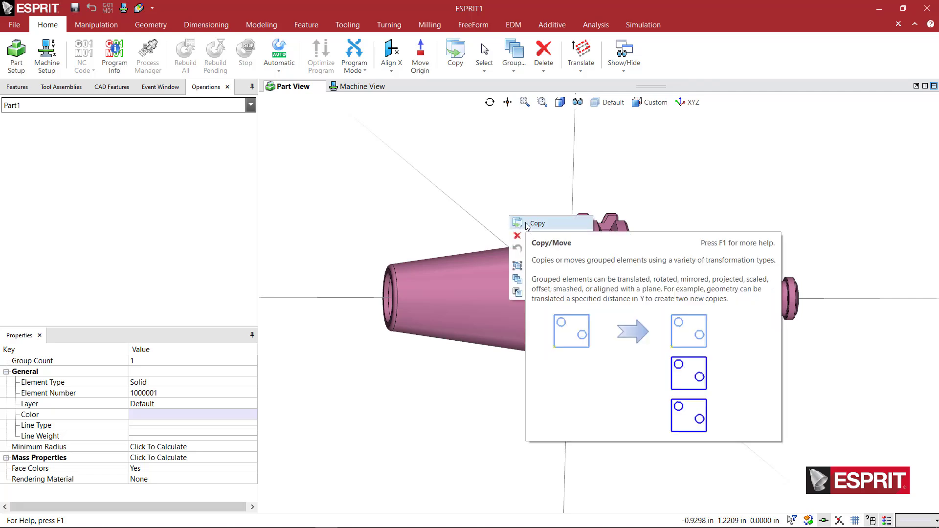
click(526, 224)
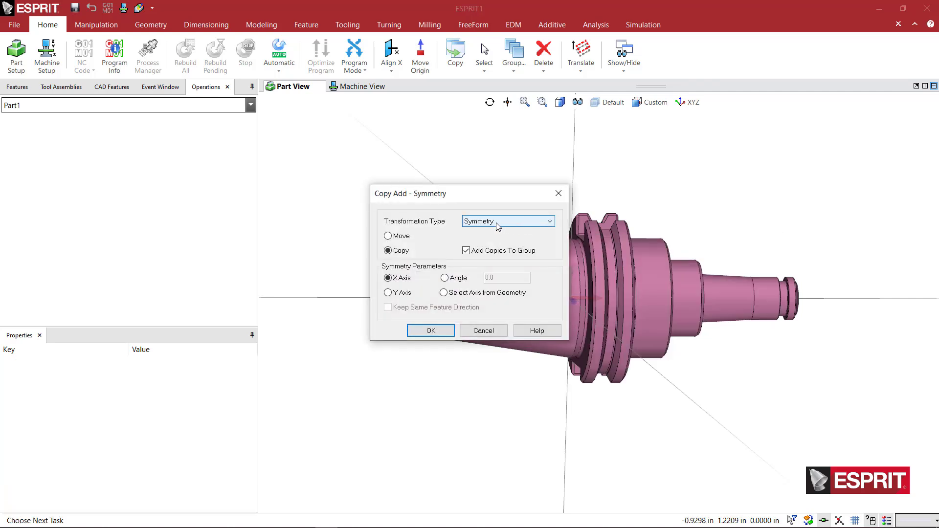
click(496, 222)
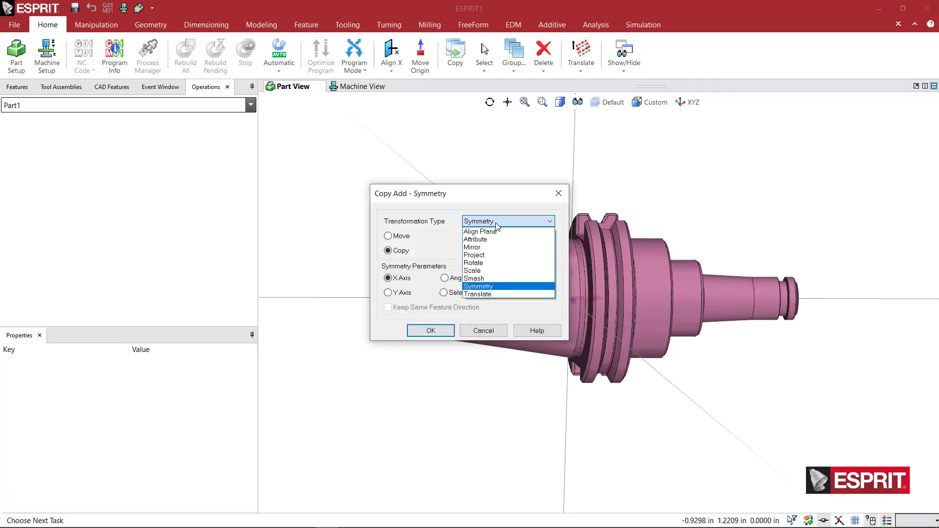
click(492, 263)
click(396, 237)
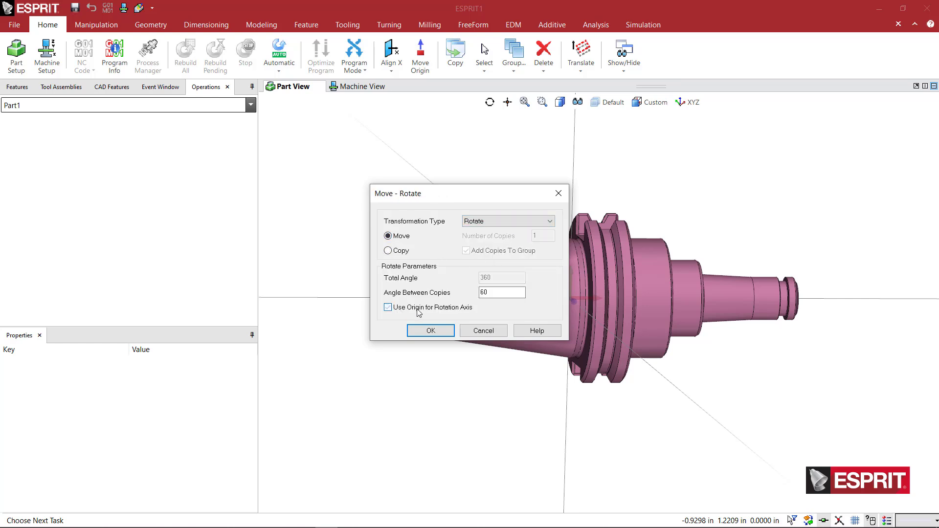
drag(491, 293, 475, 292)
click(452, 331)
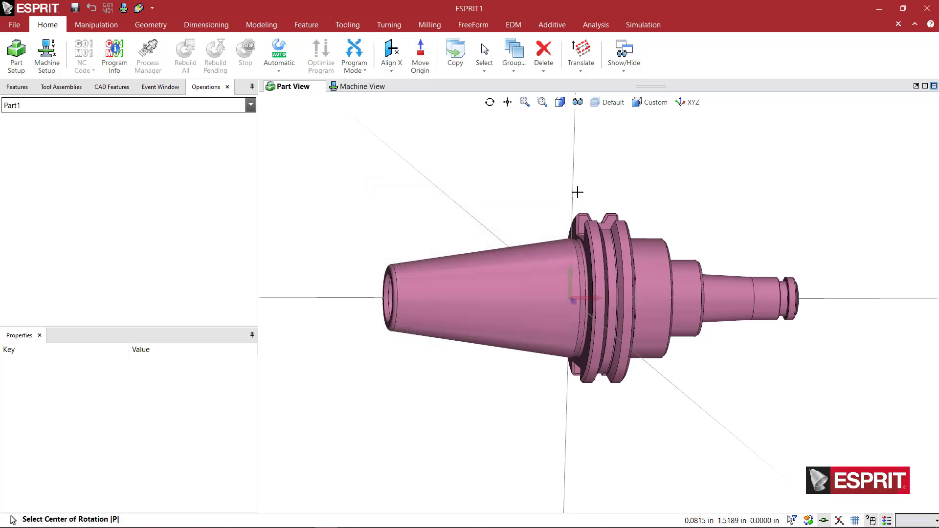
click(573, 188)
Orbit and zoom around the rotated holder to inspect its flange and nose end.
middle_drag(623, 206, 543, 415)
scroll(668, 215, down, 2)
scroll(564, 373, up, 2)
middle_drag(650, 205, 570, 240)
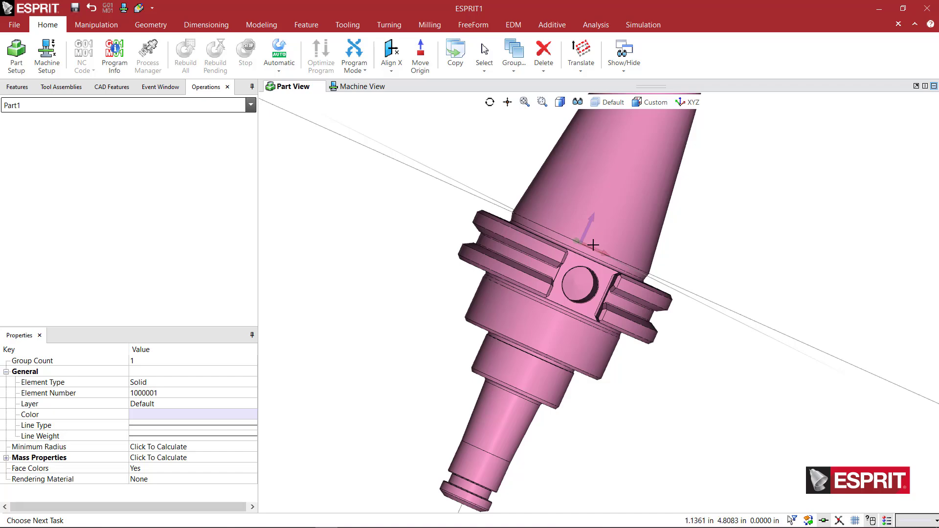
scroll(584, 243, up, 3)
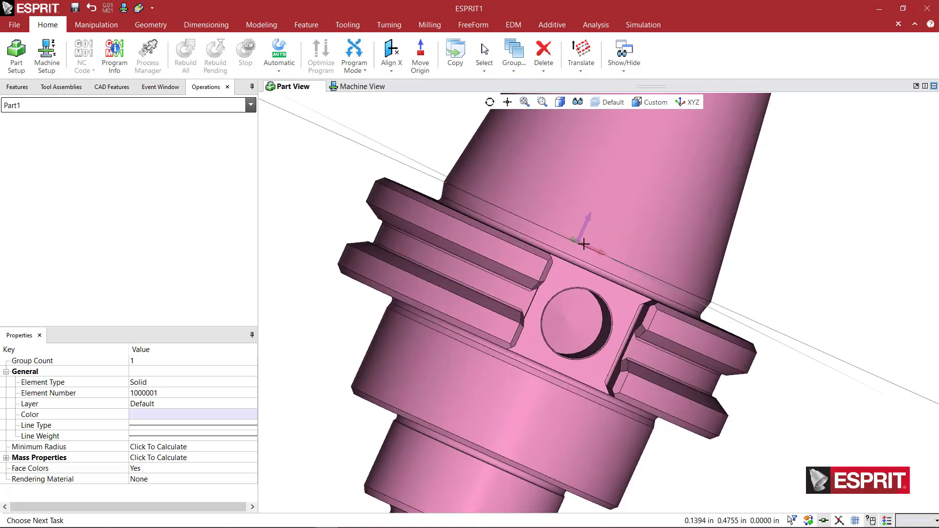
scroll(592, 232, down, 5)
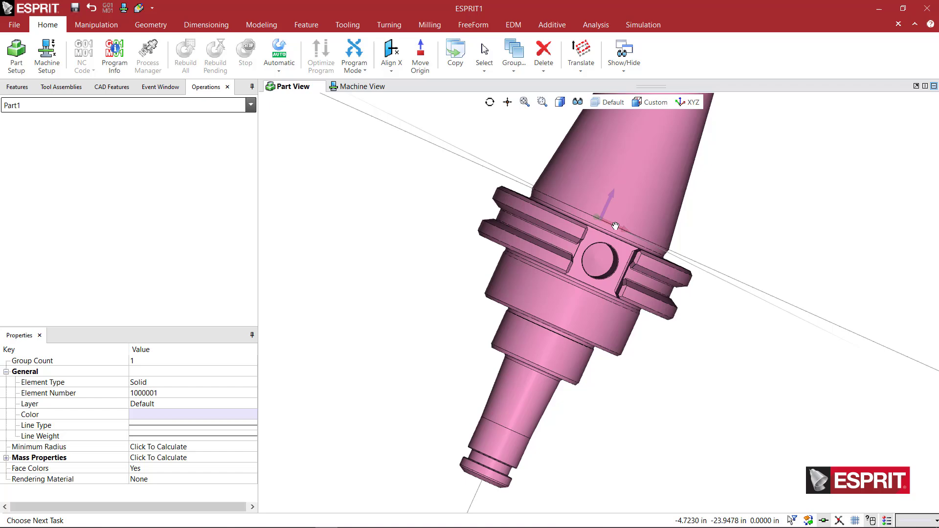
middle_drag(569, 344, 561, 300)
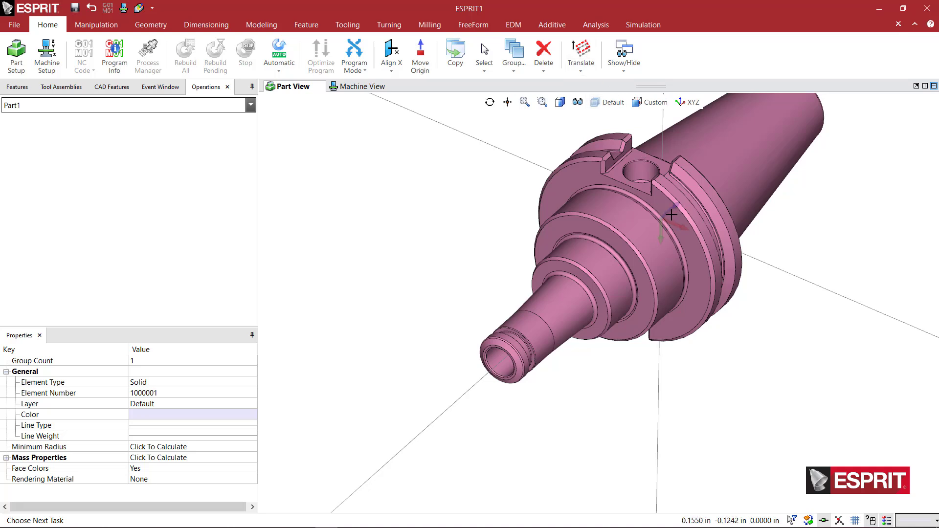
Translate the holder so the centre of its nose-end bore lands on the origin.
click(584, 55)
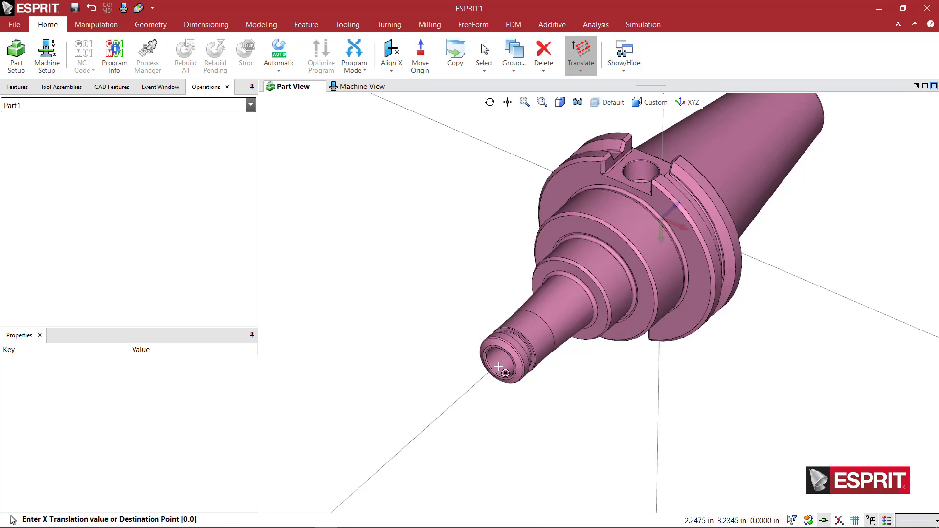
scroll(499, 363, up, 5)
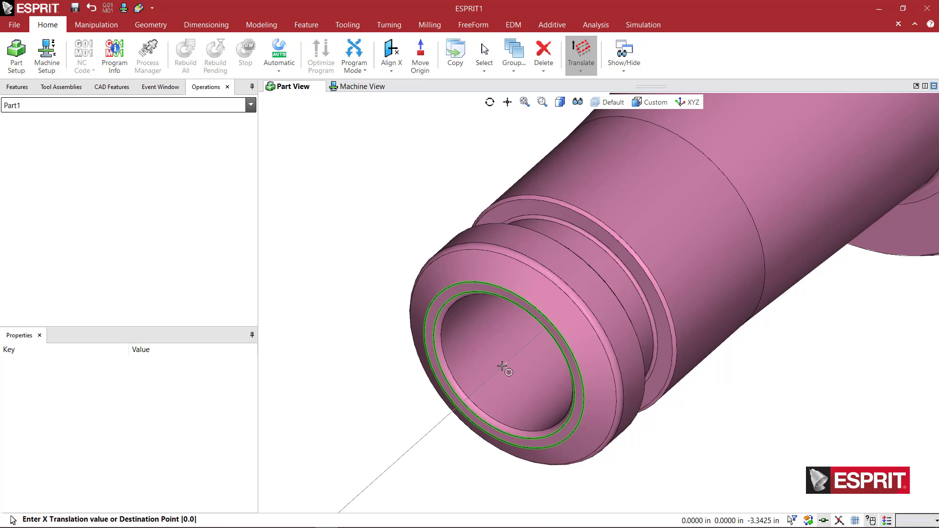
click(503, 366)
Create two new work planes named HA_1 and TA_1.
scroll(514, 350, down, 3)
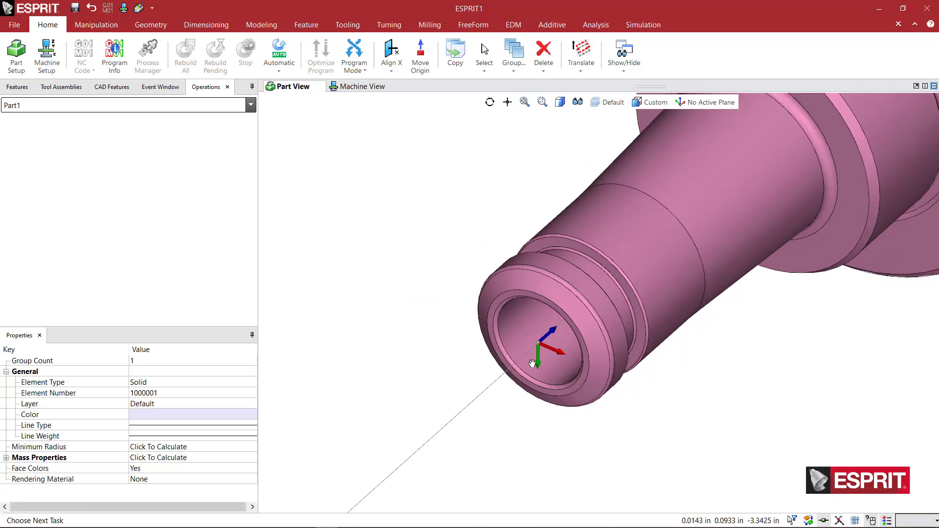
mouse_move(513, 349)
middle_down()
mouse_move(546, 355)
mouse_move(508, 331)
middle_up()
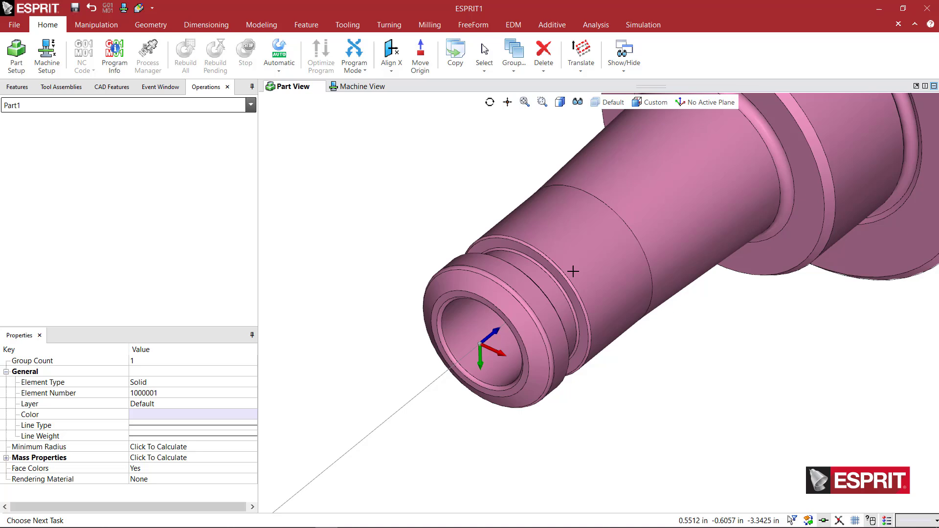
click(679, 102)
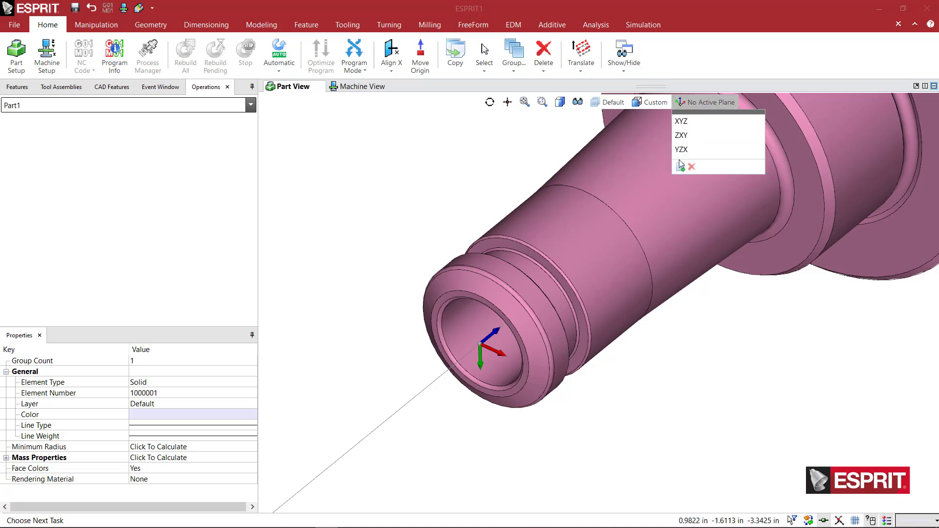
click(681, 166)
text(HA_1)
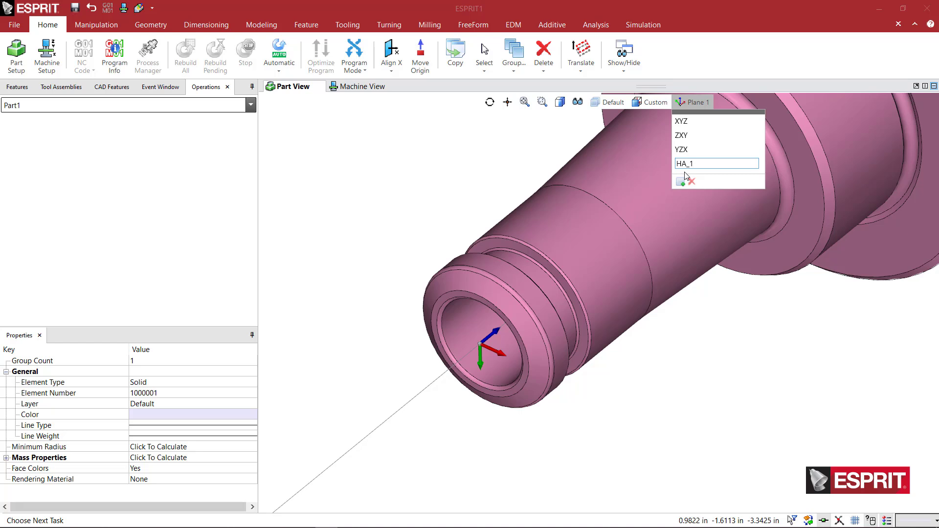
key(Return)
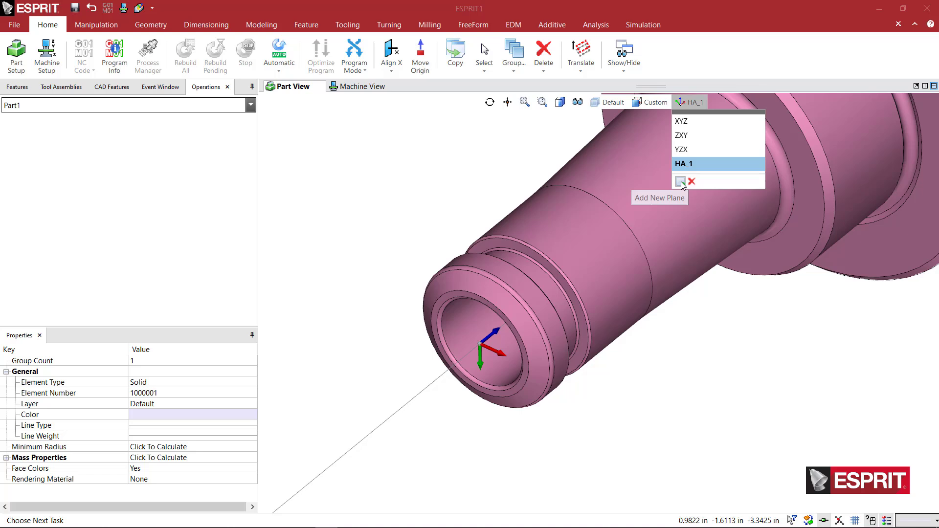
click(681, 182)
text(TA_1)
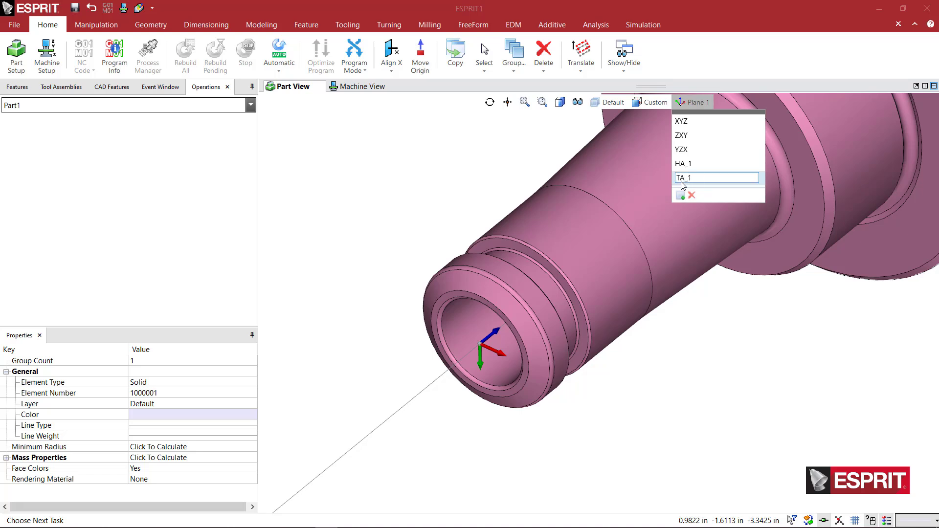
key(Return)
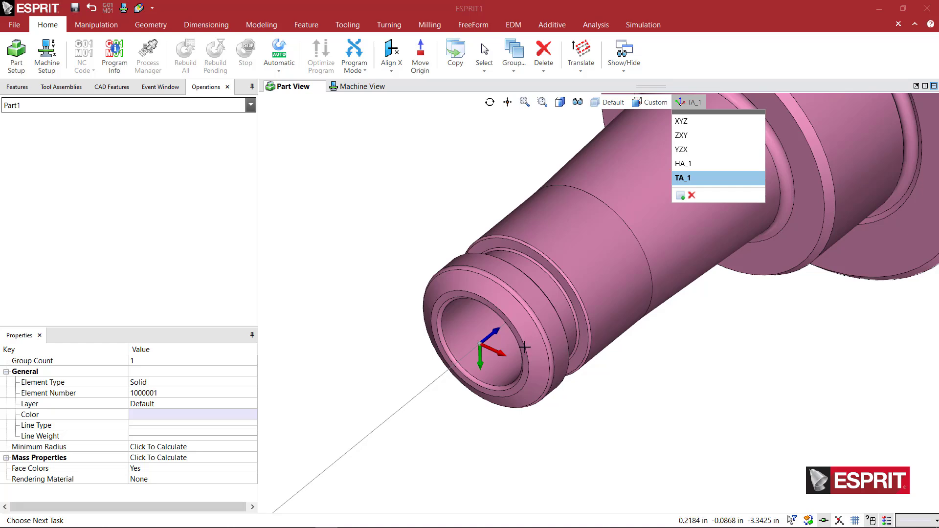
Make TA_1 the active work plane, centred on the holder's nose-end bore.
scroll(489, 368, down, 1)
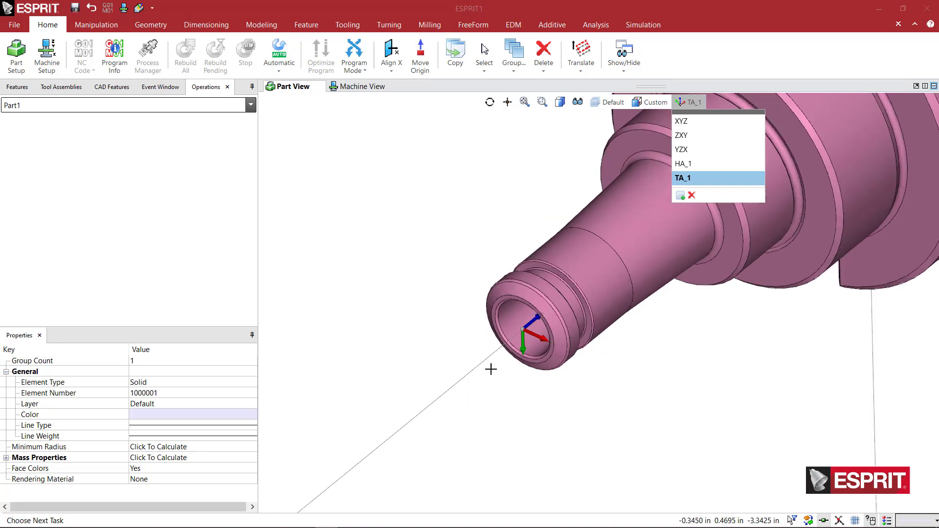
click(535, 345)
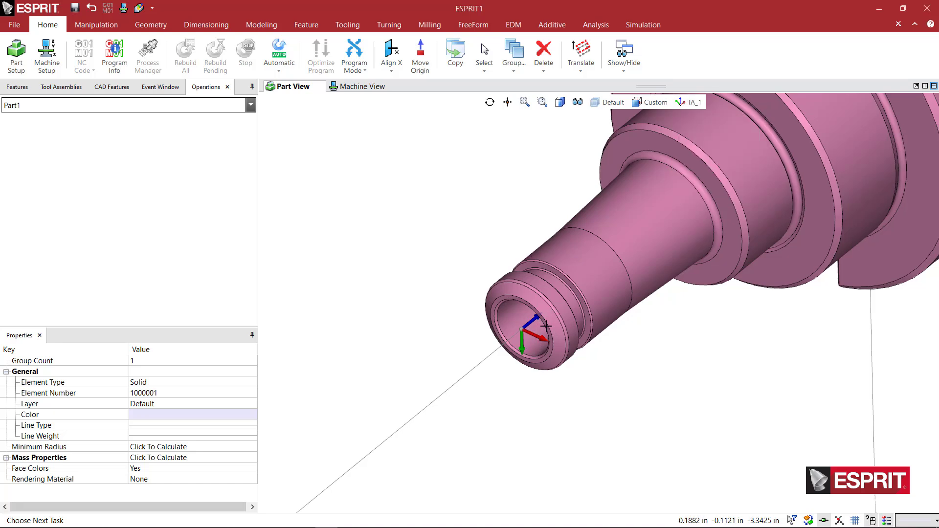
scroll(542, 321, up, 1)
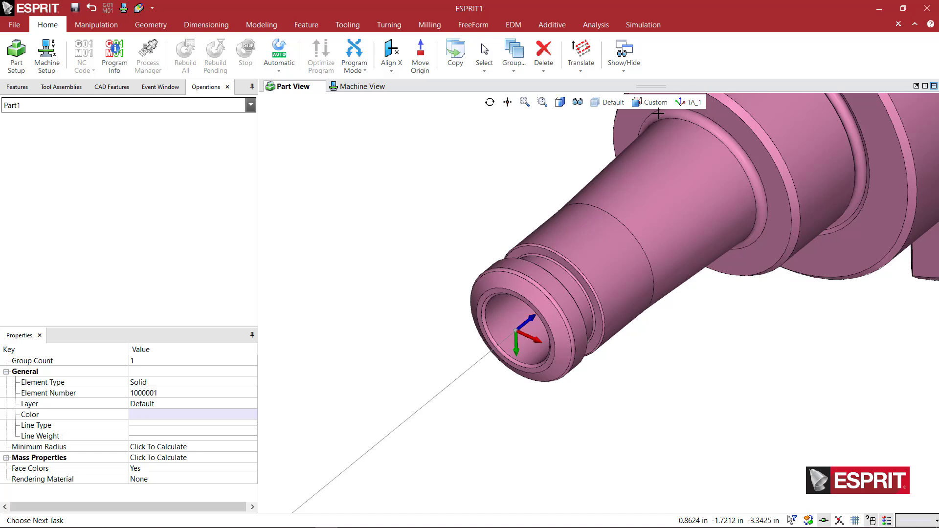
click(689, 103)
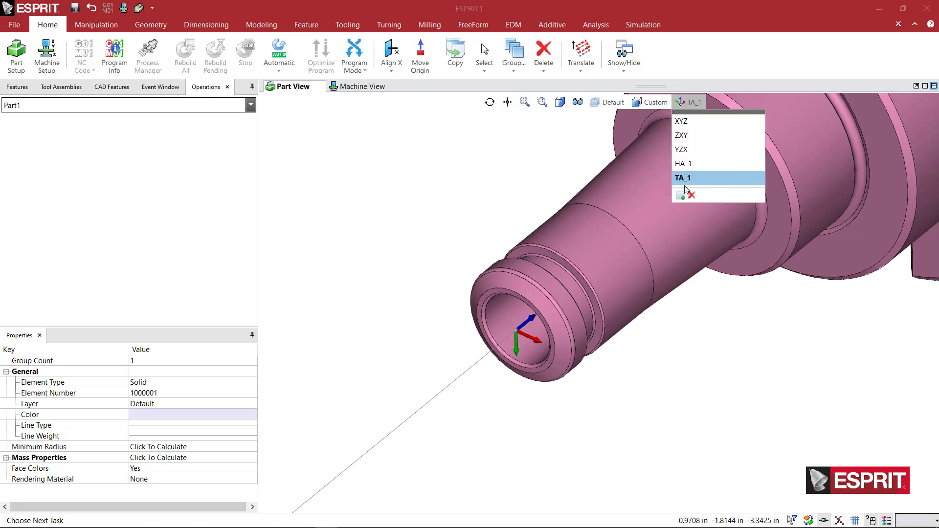
scroll(508, 242, down, 1)
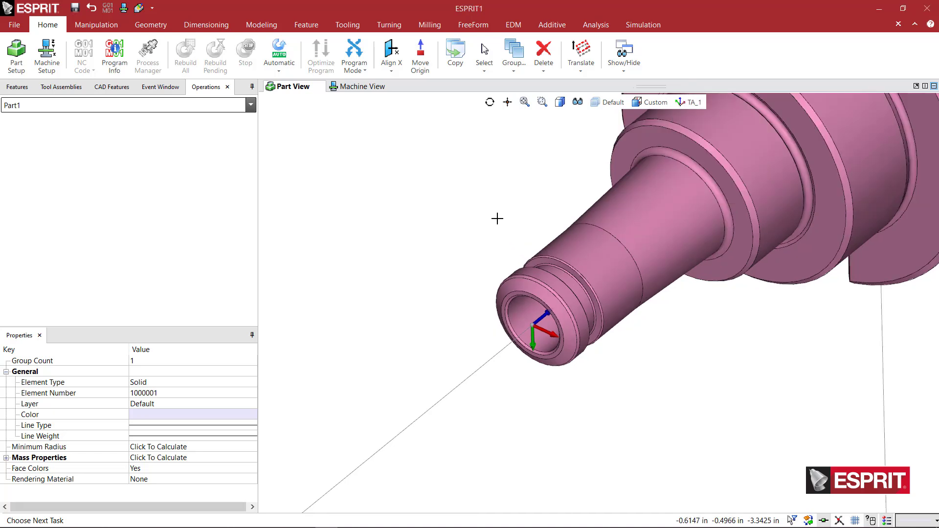
Save the holder as Holder File 434071001.gdml, then start Machine Setup.
scroll(509, 227, down, 2)
click(396, 257)
click(397, 257)
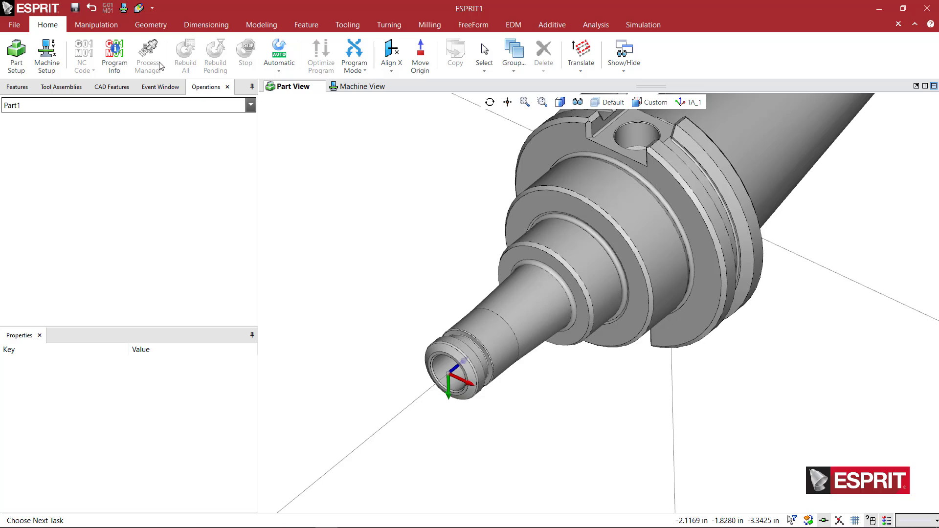
click(14, 25)
click(22, 100)
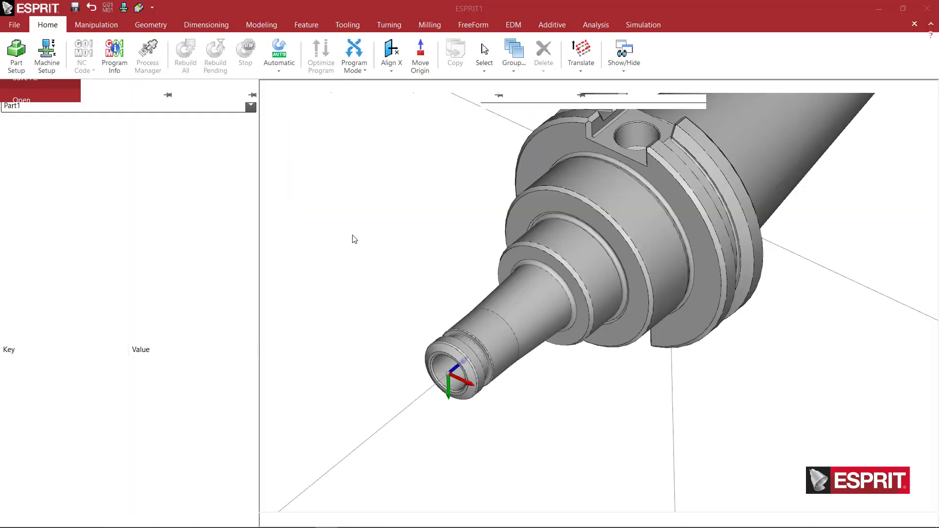
click(412, 409)
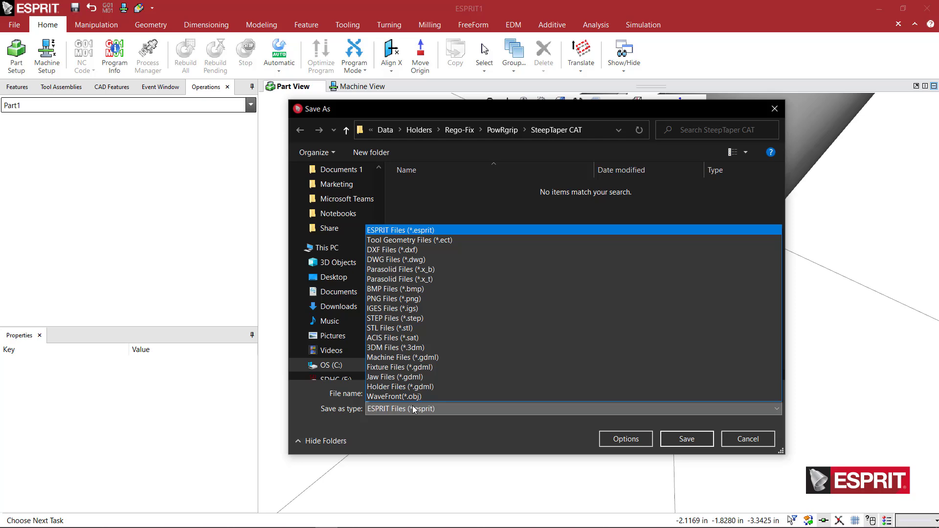
click(411, 387)
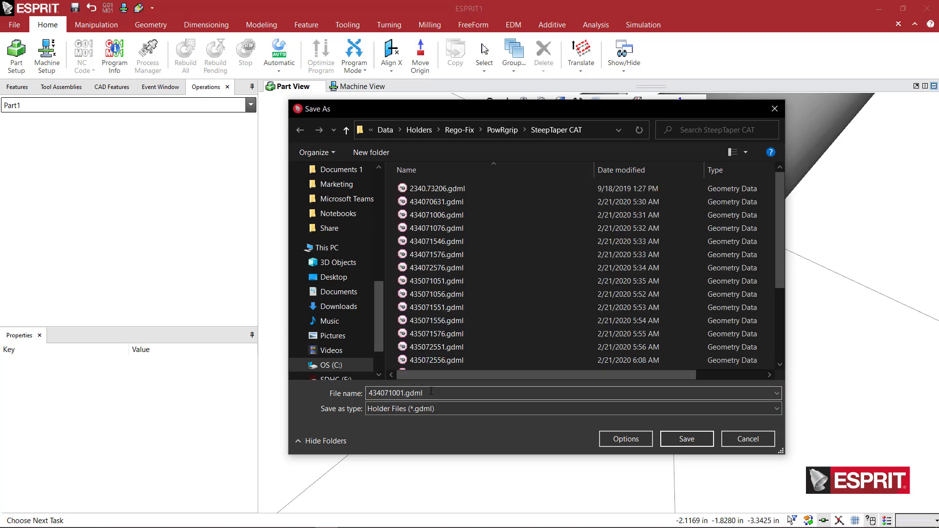
click(694, 441)
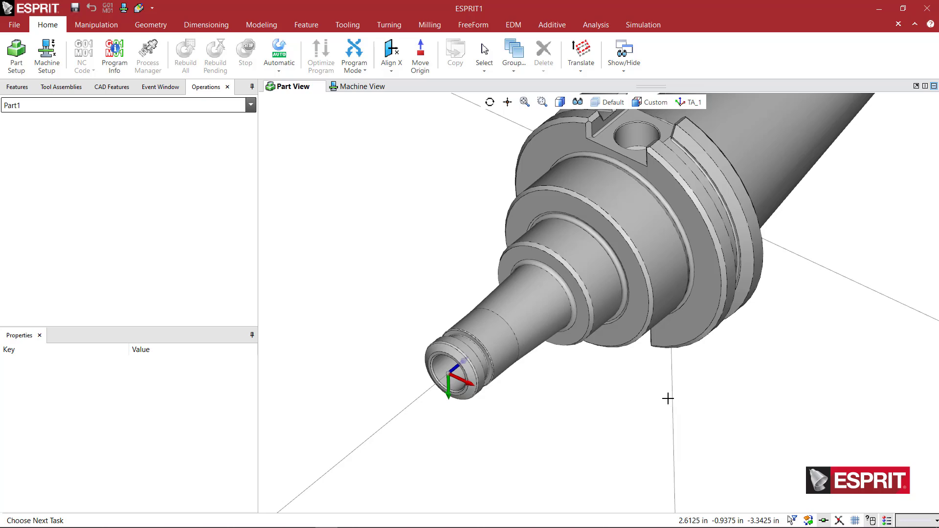
click(46, 54)
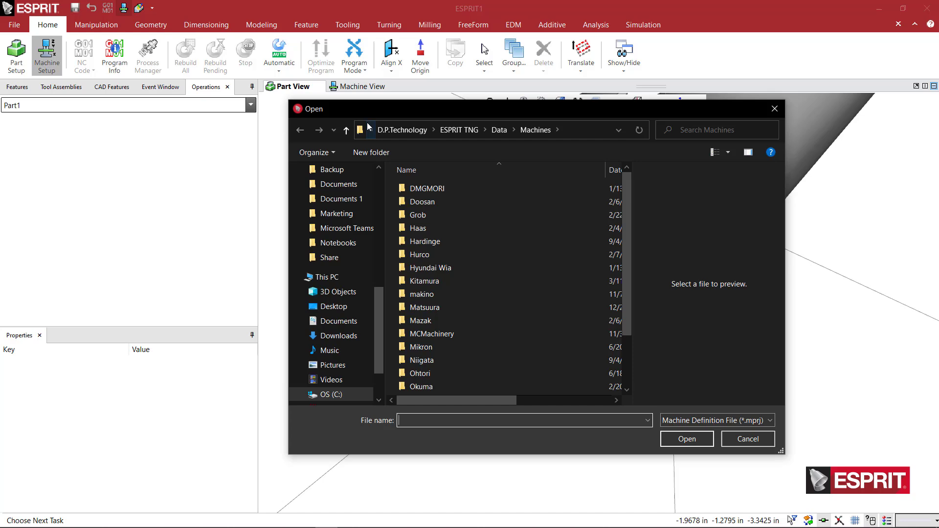
Load the Haas HAAS_VF_3 machine definition, accept it, and show its Tool Assemblies tree.
double_click(419, 229)
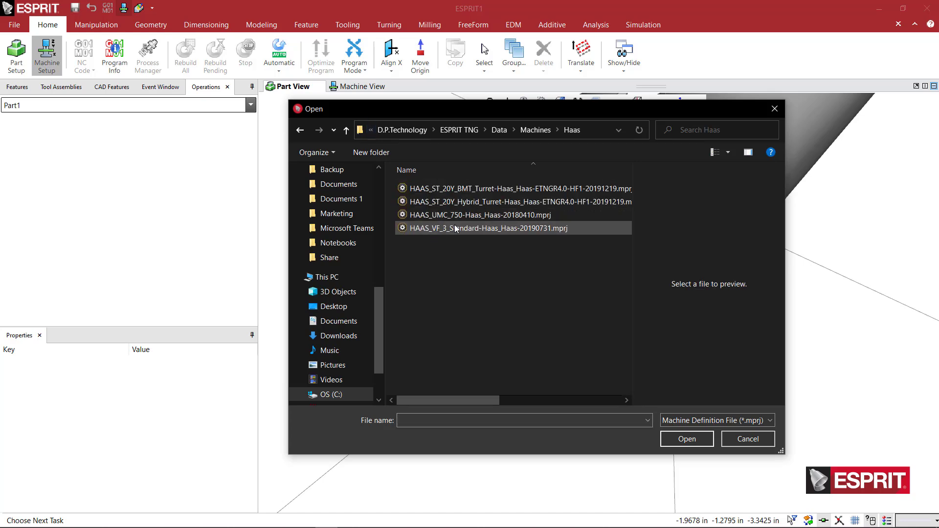
click(455, 228)
click(687, 439)
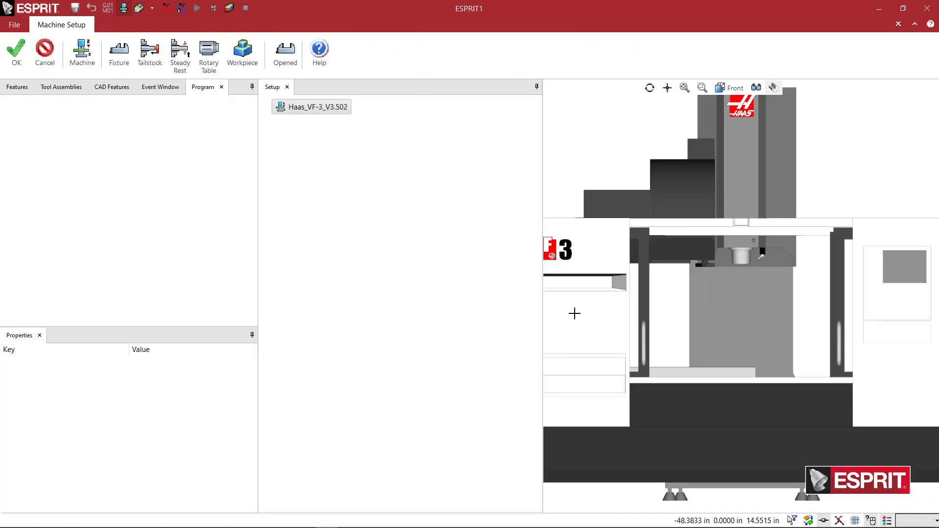
middle_drag(574, 313, 629, 309)
scroll(628, 309, up, 6)
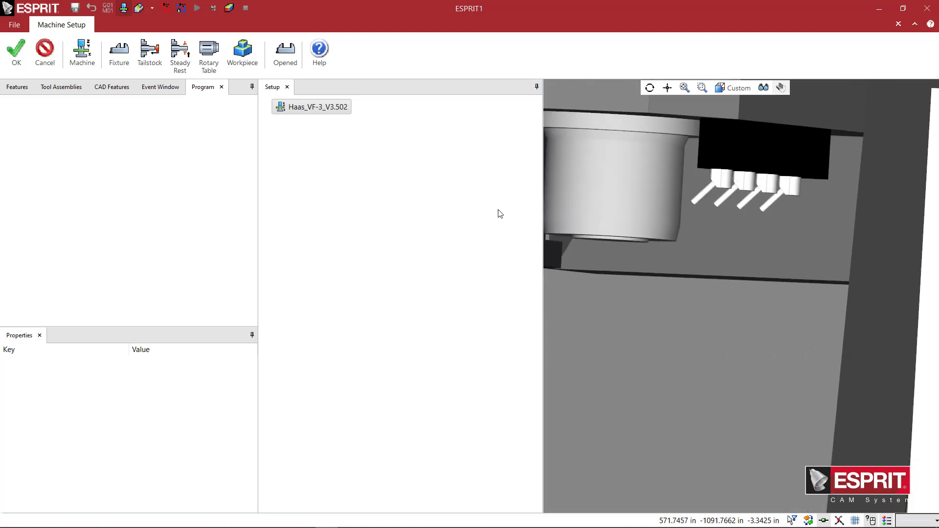
click(16, 54)
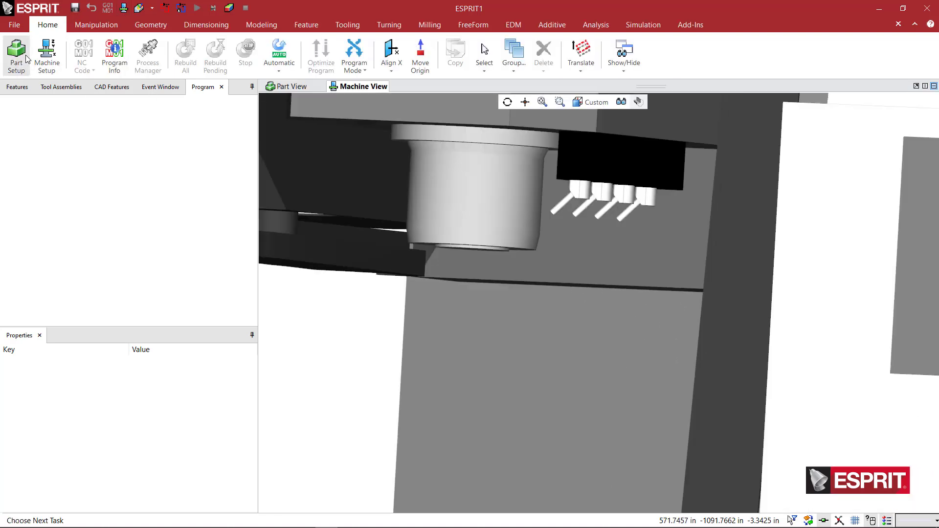
click(50, 89)
Add holder 434071001.gdml from Rego-Fix > PowRgrip > SteepTaper CAT to Station 1.
right_click(58, 119)
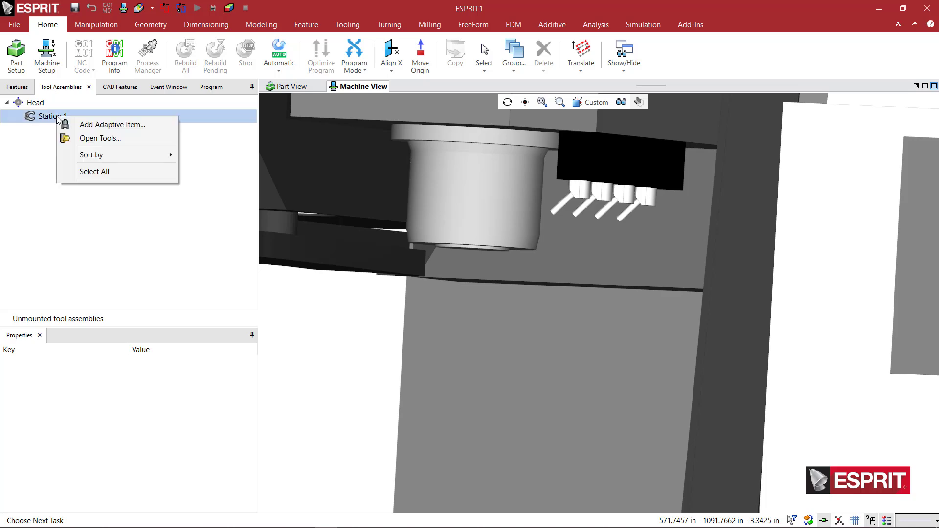
click(109, 126)
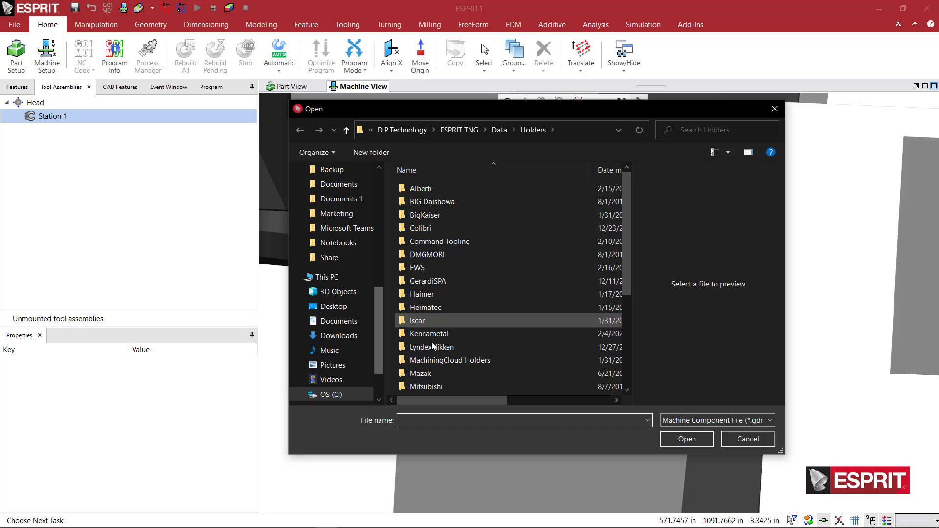
scroll(436, 340, down, 2)
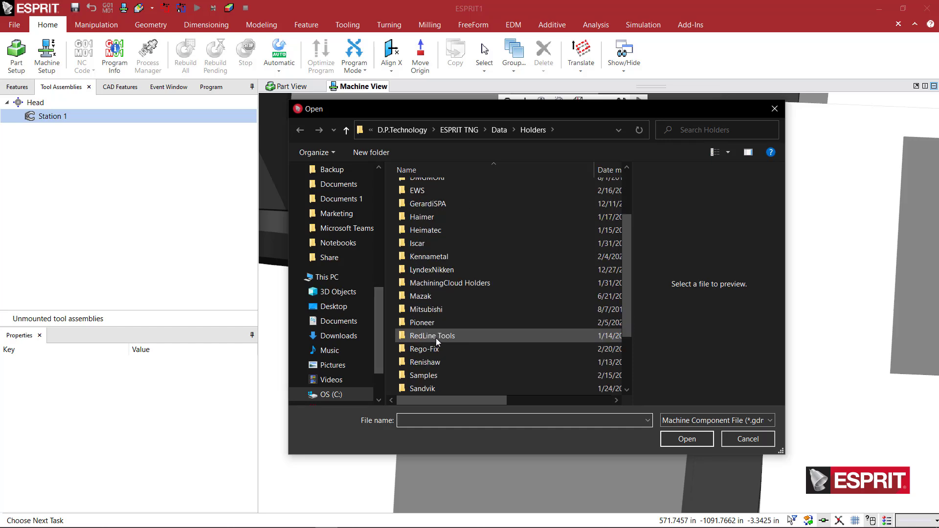
double_click(438, 348)
double_click(425, 202)
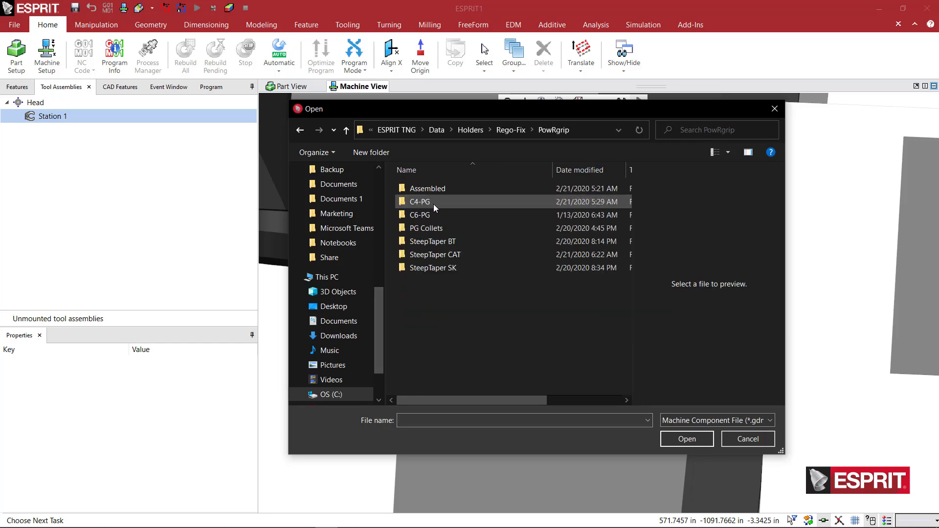
double_click(453, 255)
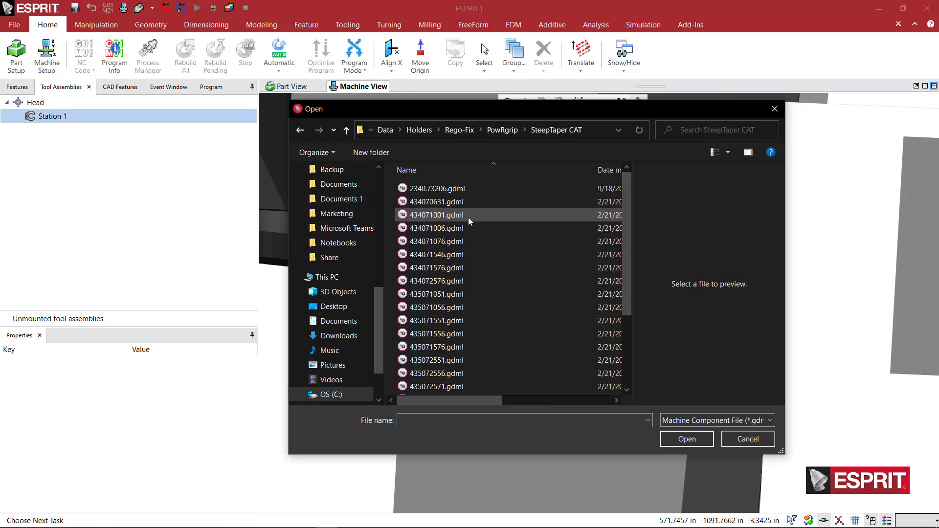
click(447, 217)
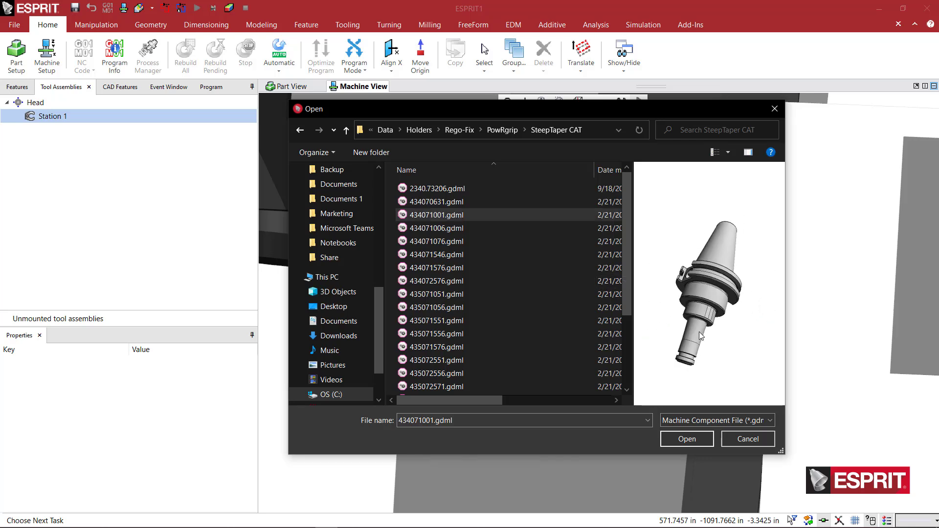
click(696, 441)
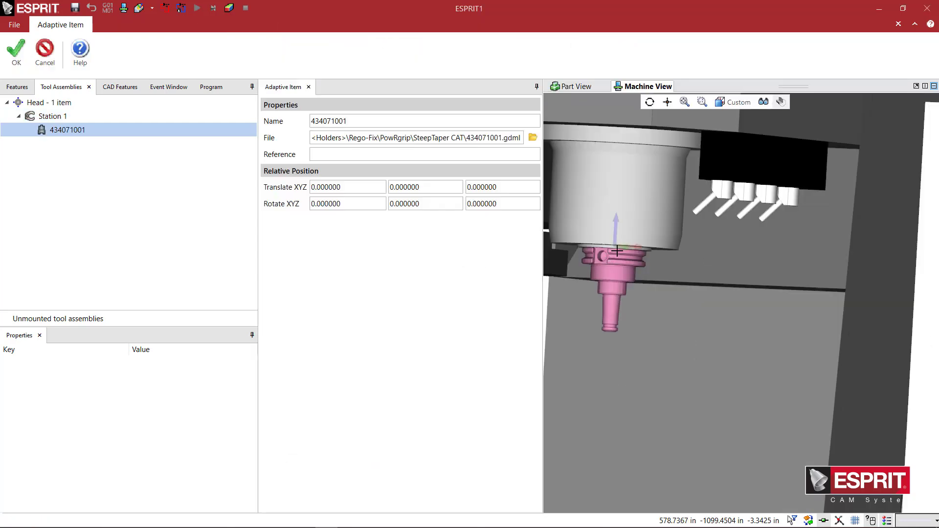
Zoom and orbit around the mounted holder in Machine View, then confirm its placement.
scroll(622, 246, up, 3)
scroll(622, 246, up, 2)
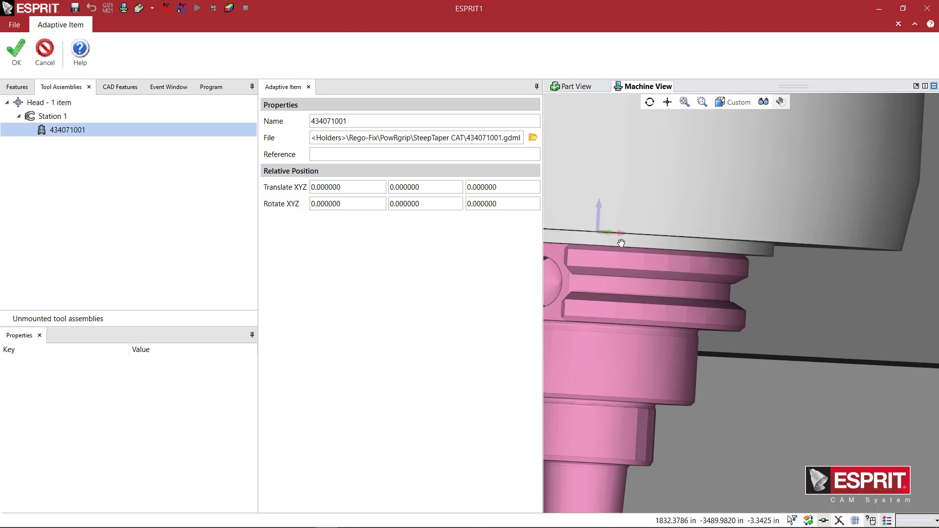
scroll(663, 228, up, 2)
scroll(662, 228, down, 3)
middle_drag(681, 277, 675, 349)
scroll(654, 350, up, 3)
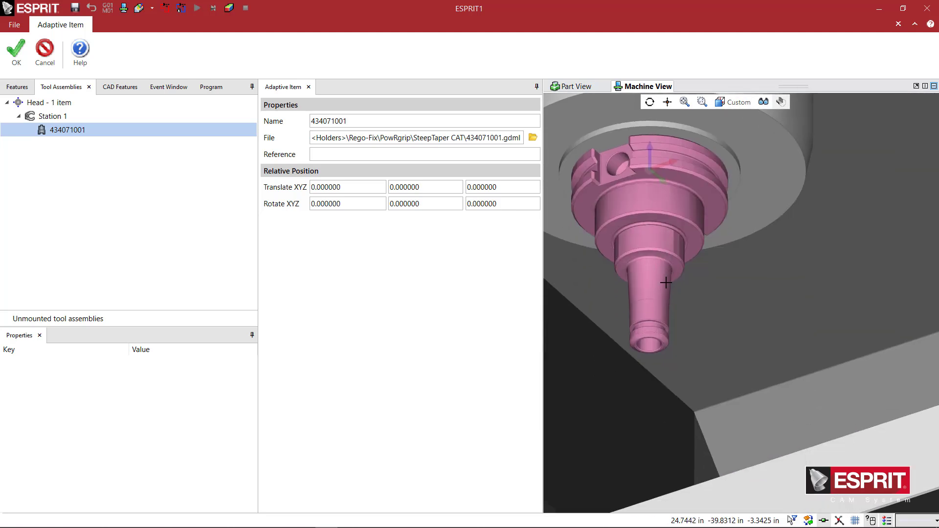
scroll(654, 351, up, 3)
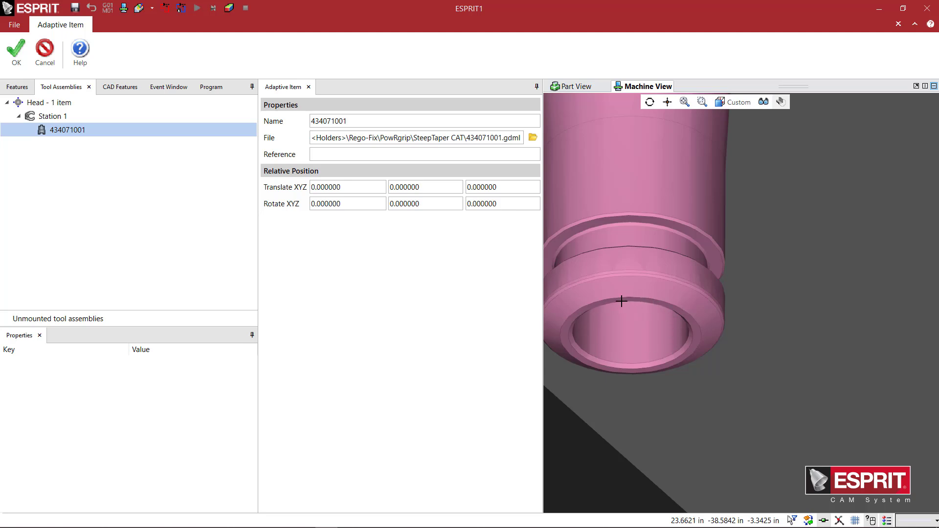
click(16, 54)
scroll(504, 204, down, 3)
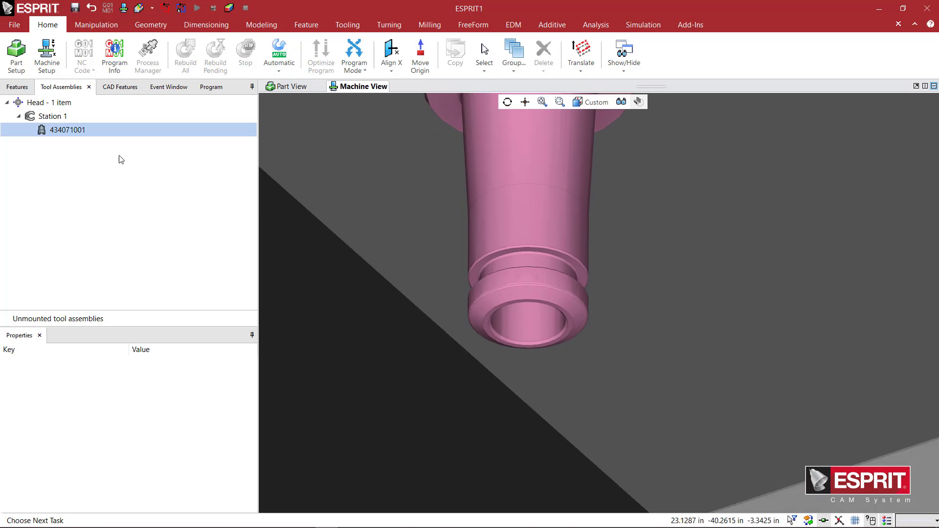
right_click(69, 130)
mouse_move(187, 161)
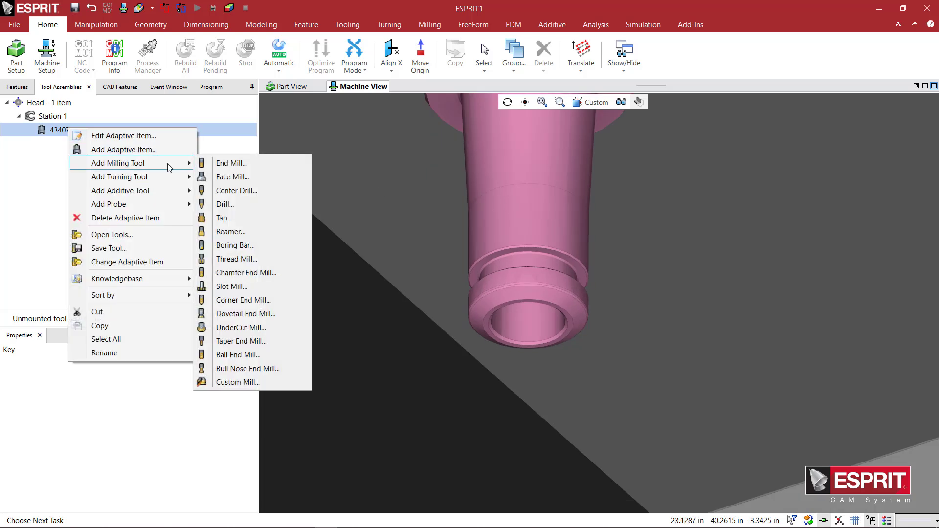
click(251, 168)
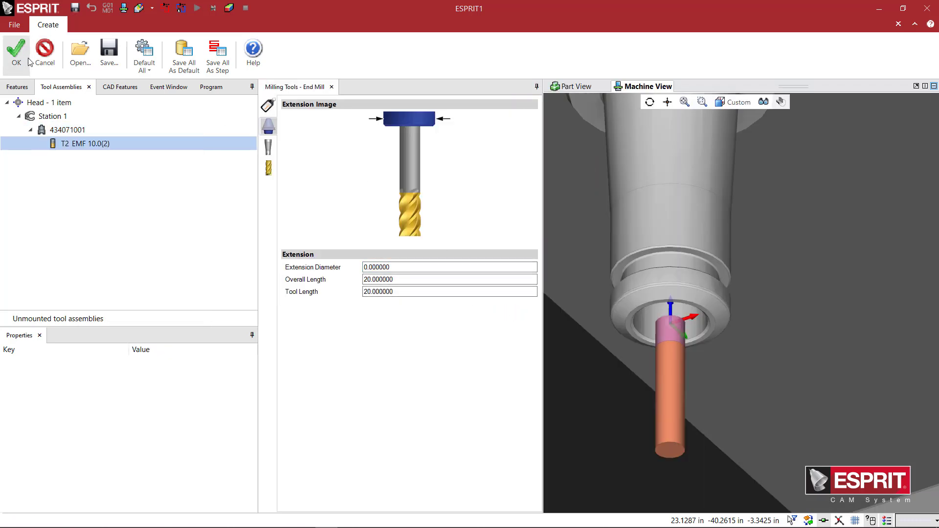
middle_drag(661, 324, 695, 330)
scroll(681, 294, up, 4)
click(764, 102)
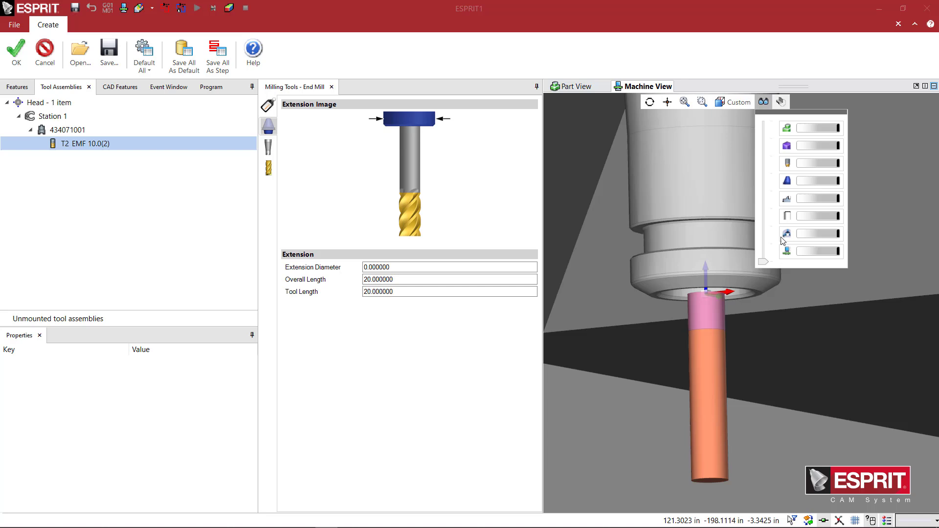
middle_drag(767, 250, 702, 262)
middle_drag(711, 209, 718, 201)
scroll(715, 211, up, 5)
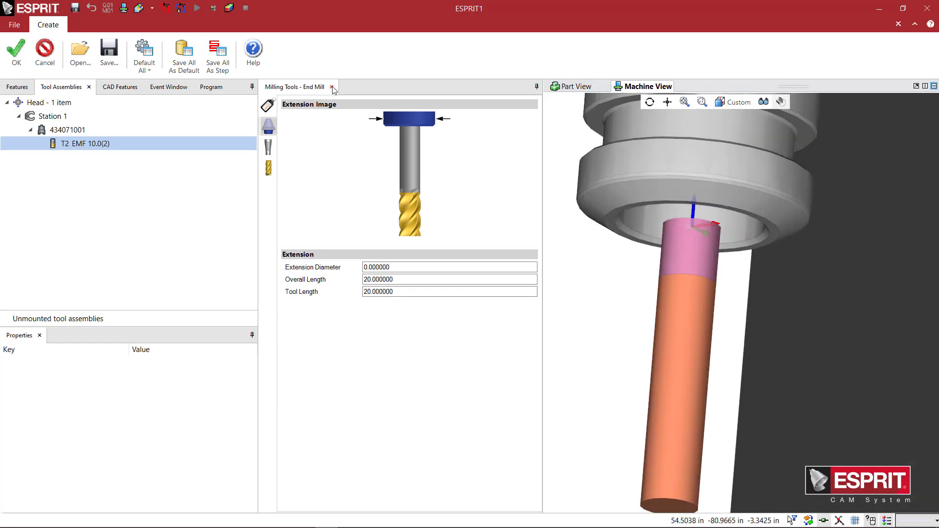
click(45, 49)
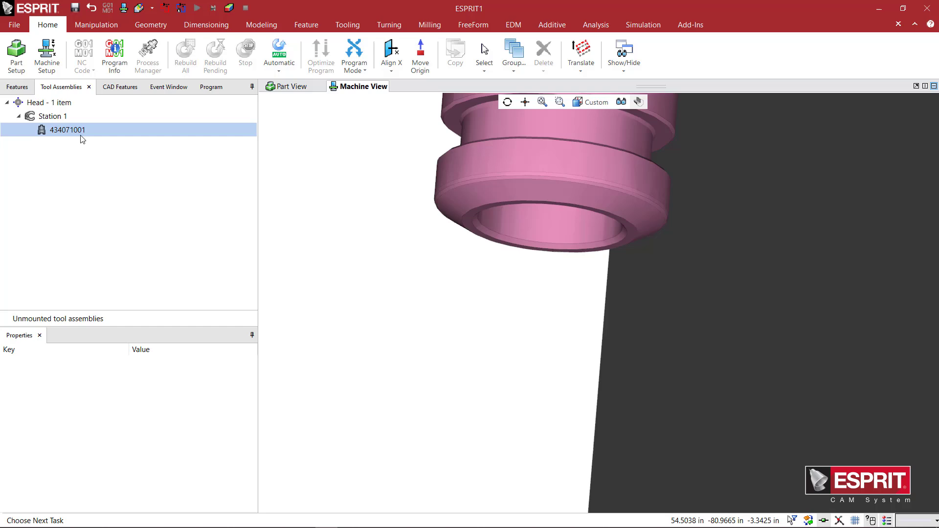
right_click(78, 136)
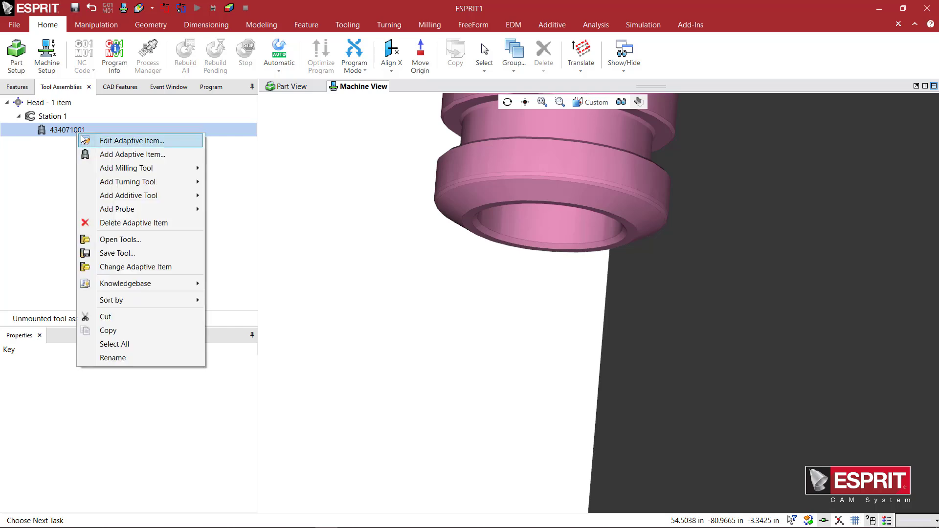
Add collet 10_171002000_0.gdml from PowRgrip > PG Collets under holder 434071001 and confirm.
click(173, 154)
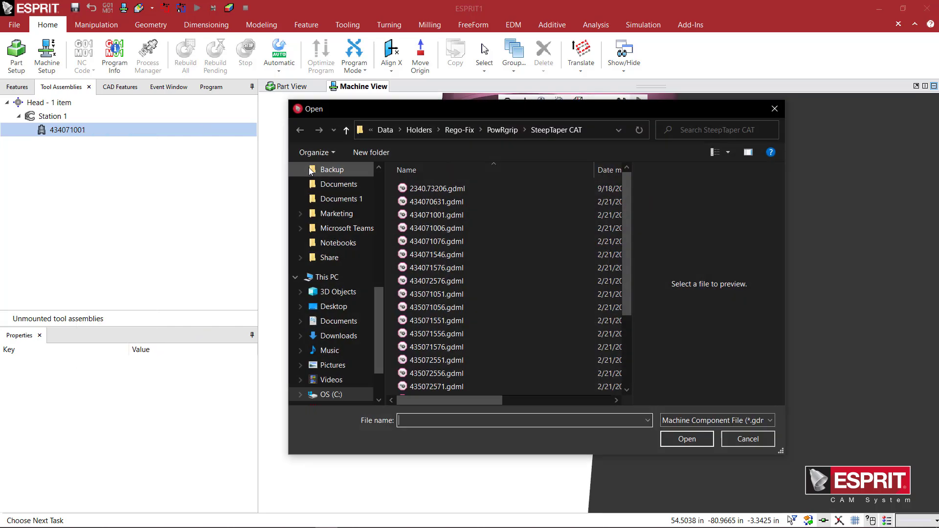
click(503, 130)
double_click(430, 228)
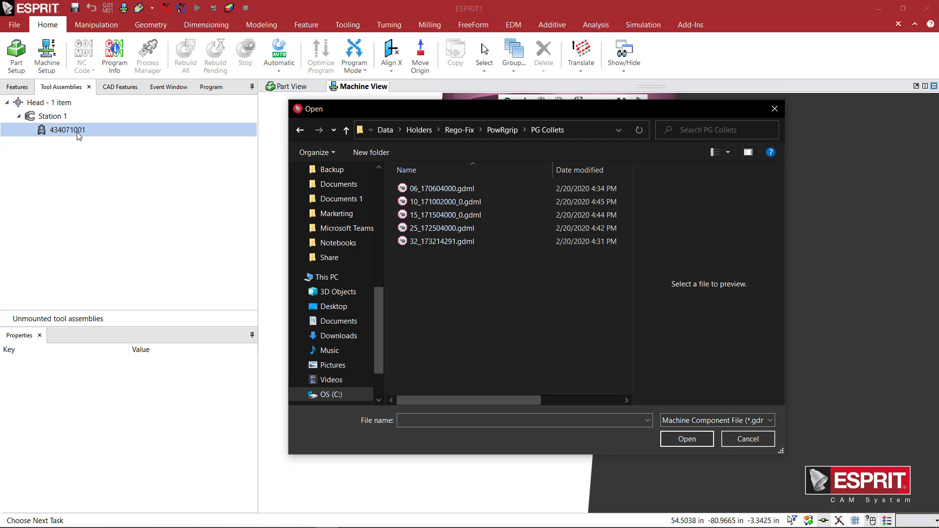
click(442, 203)
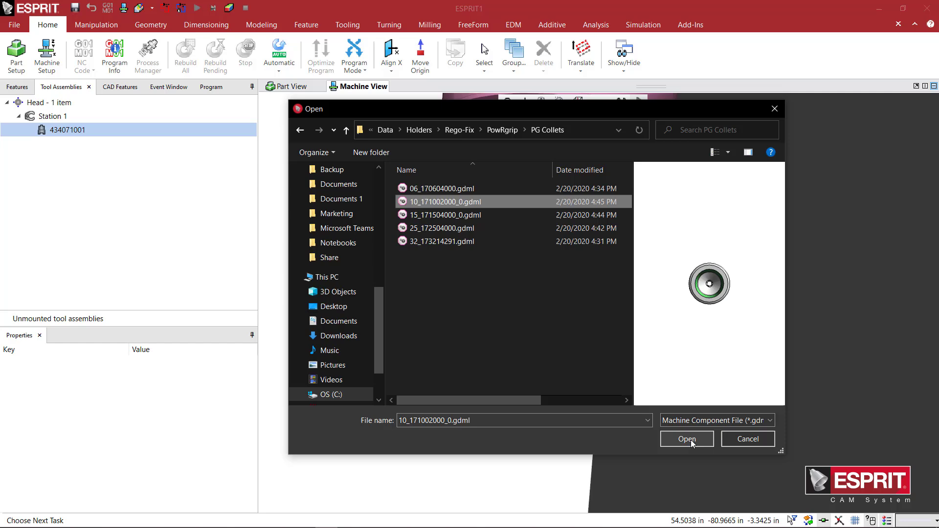
click(687, 439)
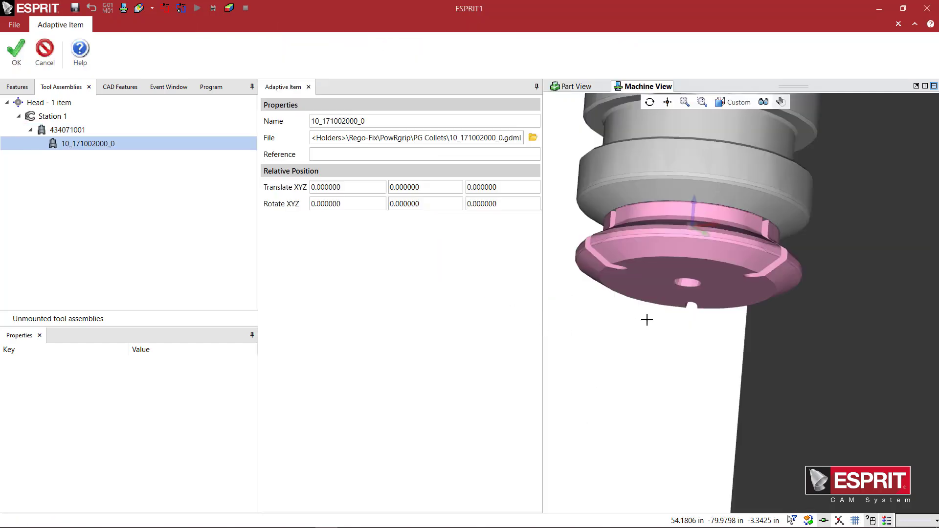
mouse_move(646, 319)
middle_down()
mouse_move(659, 329)
mouse_move(642, 332)
mouse_move(649, 333)
middle_up()
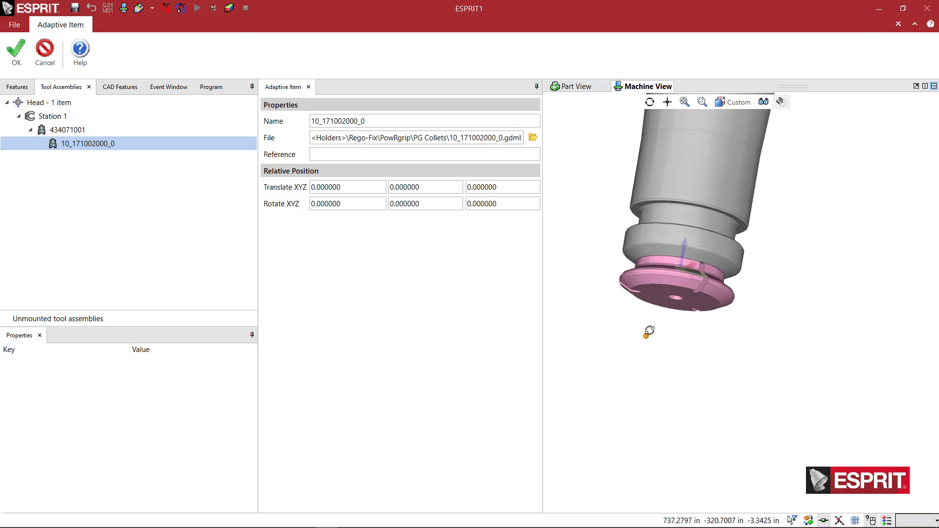
click(16, 49)
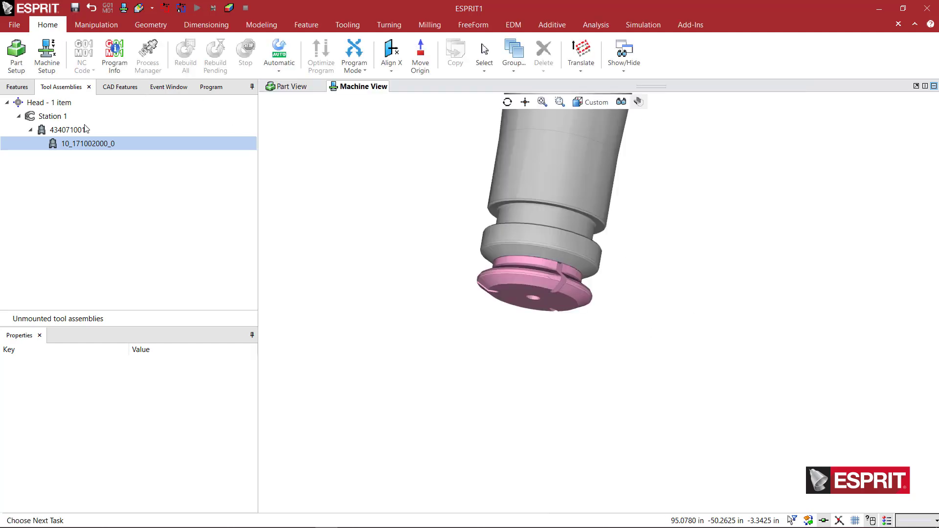
Add a 4 mm diameter, three-flute end mill under collet 10_171002000_0 and confirm it.
right_click(94, 146)
mouse_move(152, 167)
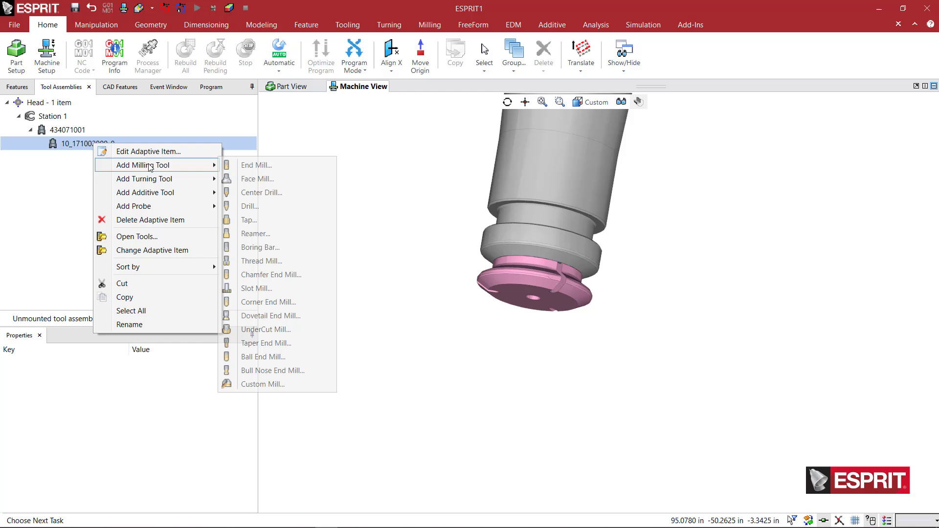
click(249, 165)
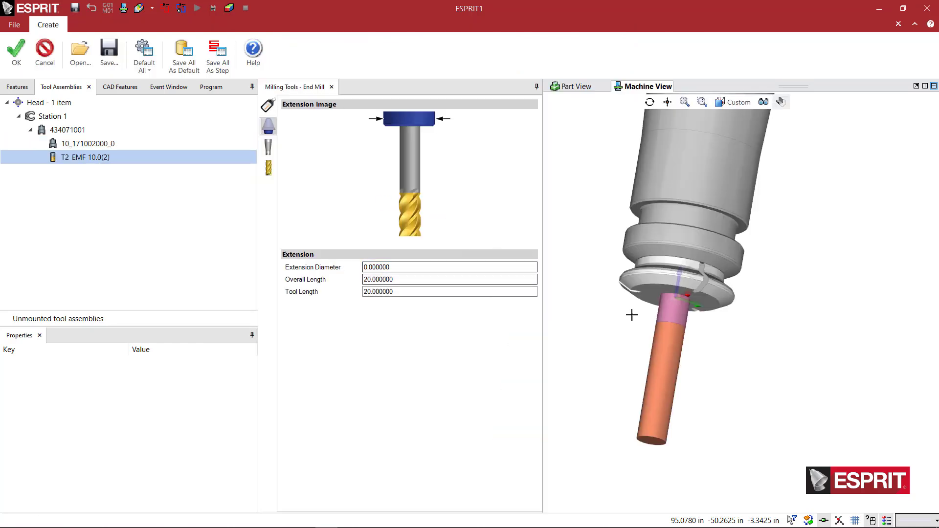
click(269, 167)
mouse_move(637, 341)
middle_down()
mouse_move(658, 329)
mouse_move(633, 327)
middle_up()
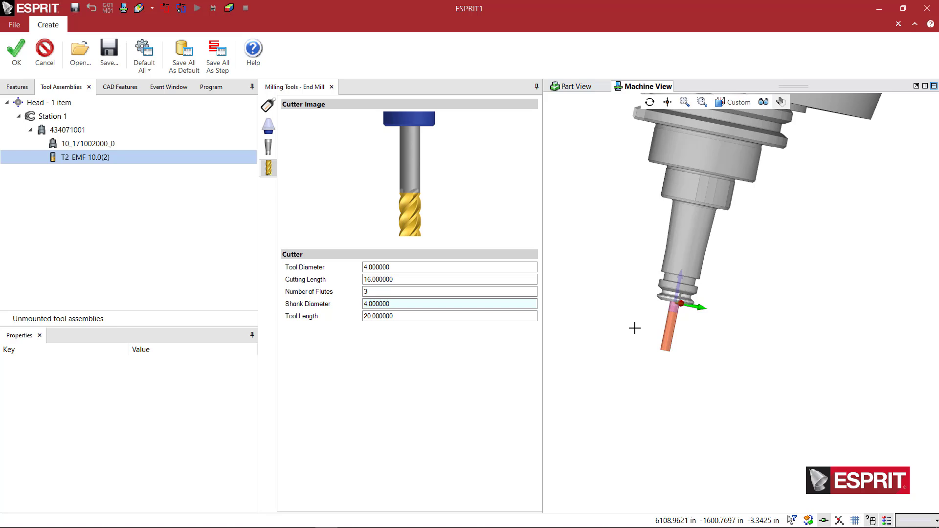
click(21, 60)
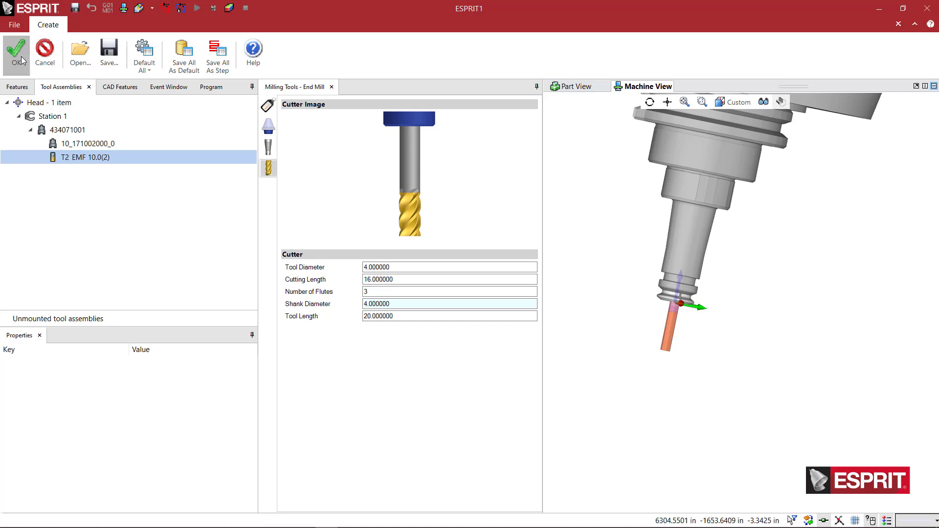
Orbit and zoom onto the spindle to view the finished holder, collet and end mill.
middle_drag(514, 305, 565, 310)
scroll(513, 317, up, 5)
scroll(511, 318, down, 5)
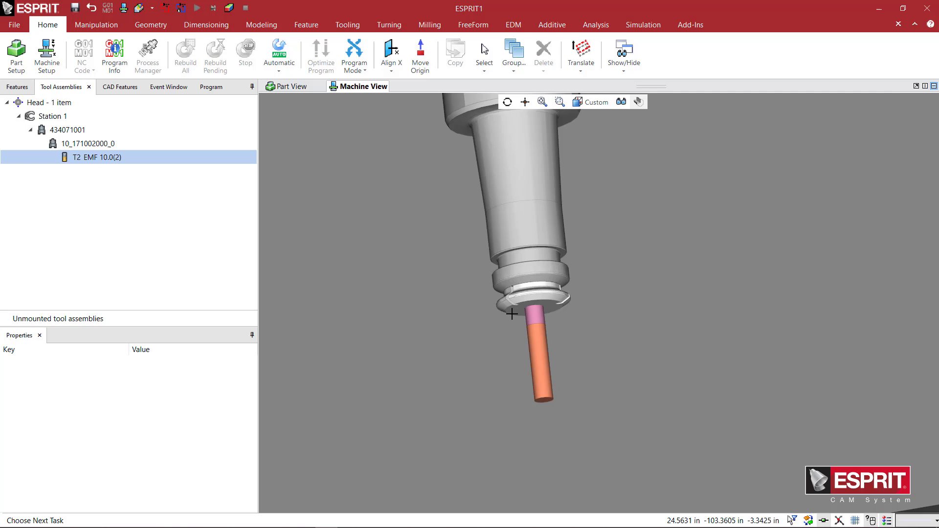
scroll(538, 300, up, 2)
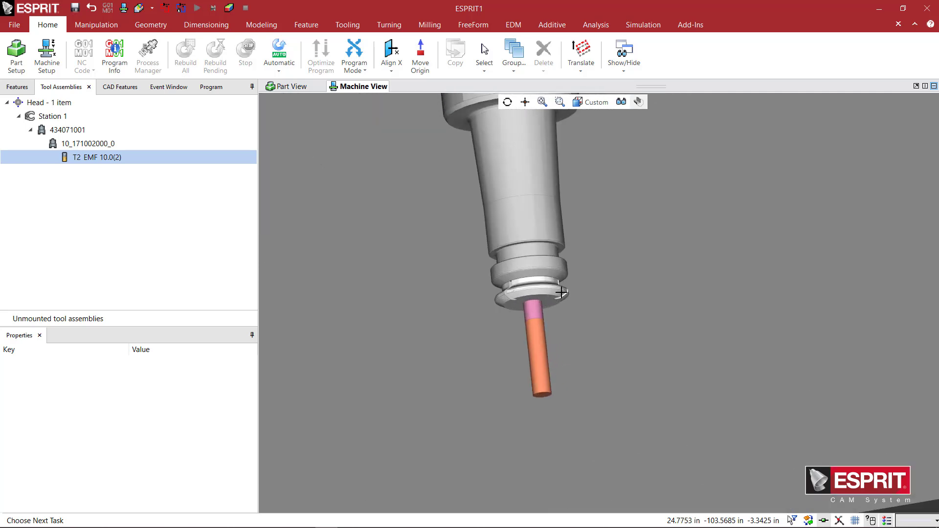